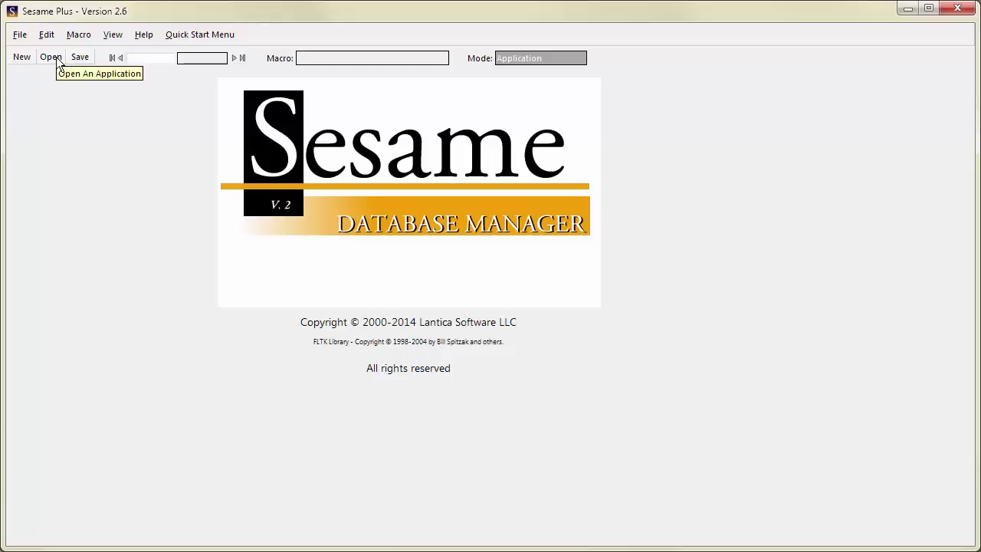
# - Open the Customers.db sample application from the Samples folder via File > Open Application
pyautogui.click(20, 35)
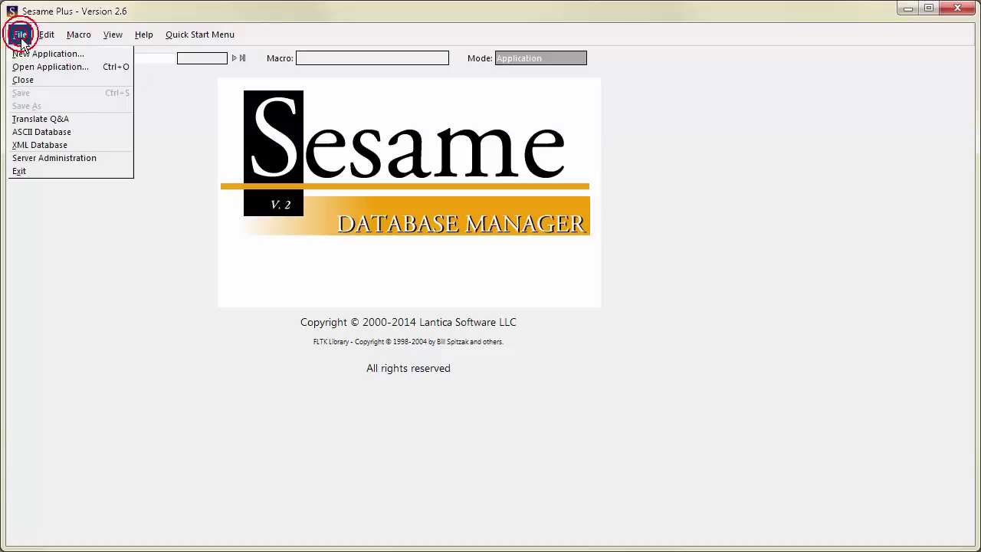
pyautogui.click(34, 68)
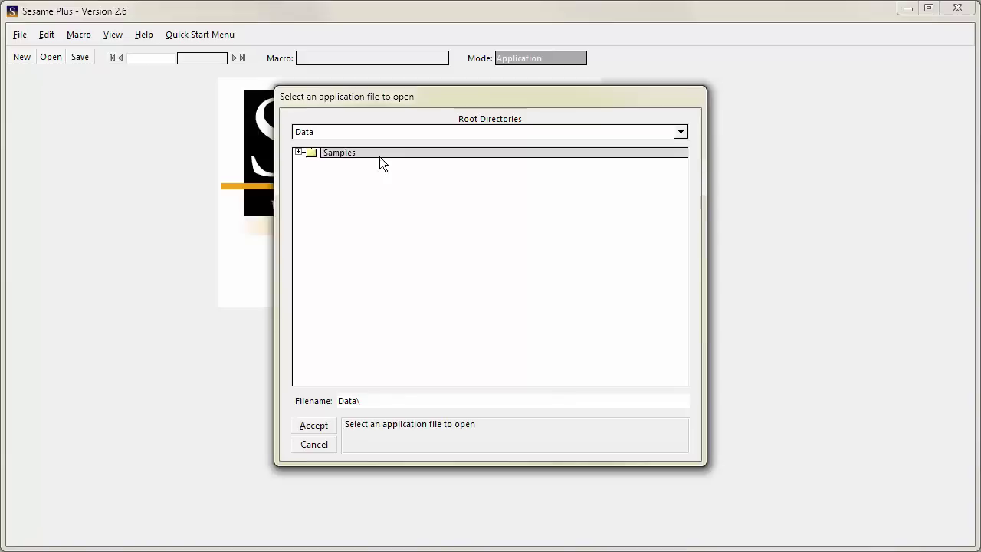
pyautogui.doubleClick(359, 151)
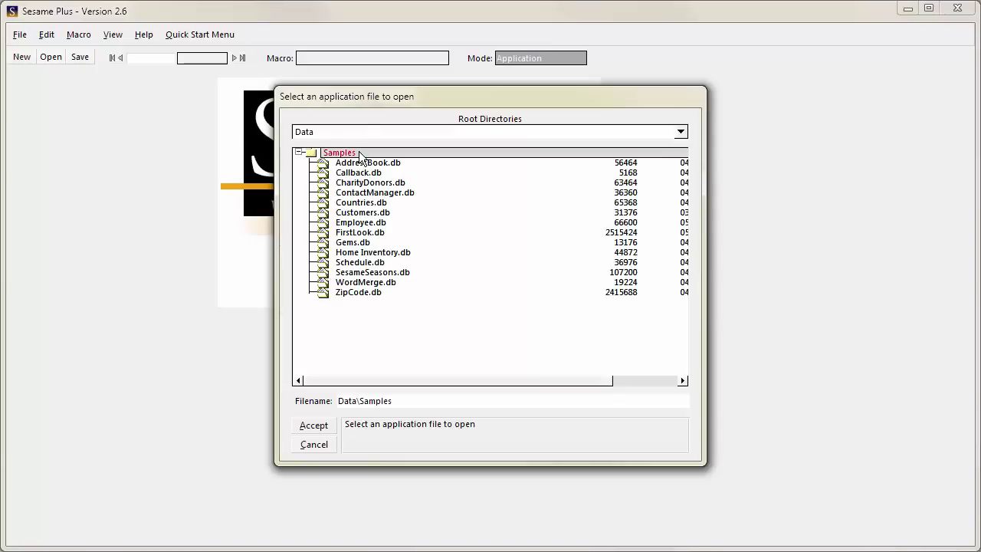
pyautogui.doubleClick(362, 214)
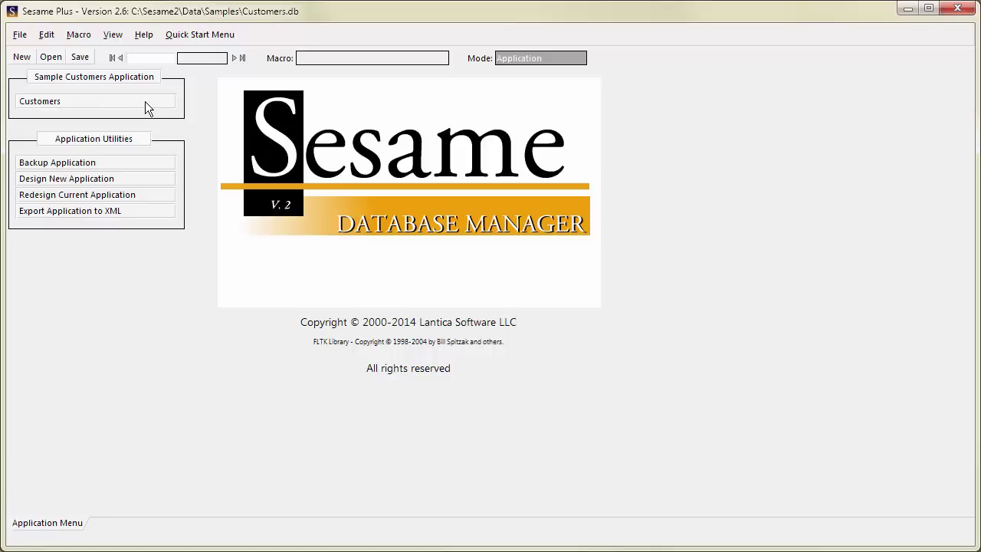
# - Open the Search/Update Customers form from the Customers button on the Application Menu
pyautogui.click(145, 101)
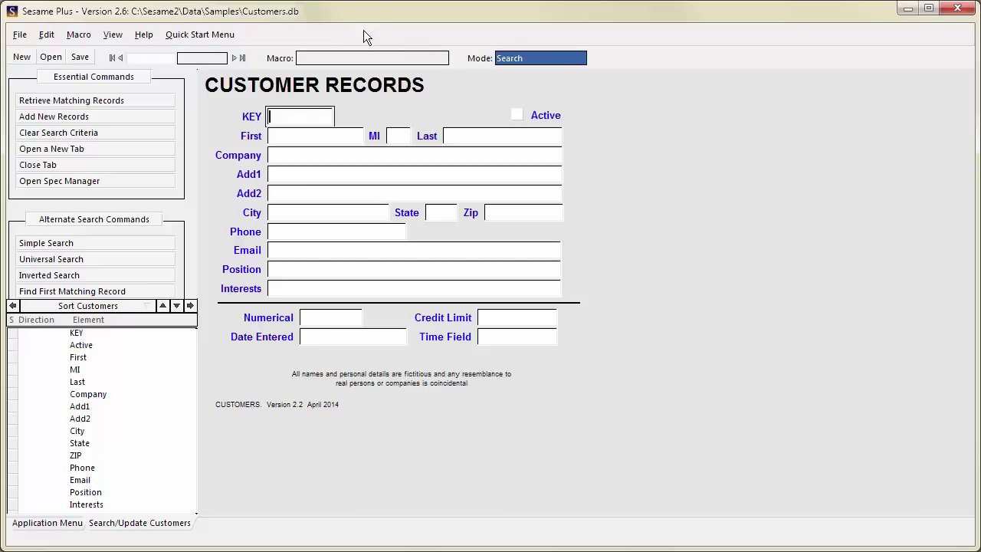
pyautogui.click(46, 36)
pyautogui.moveTo(24, 35)
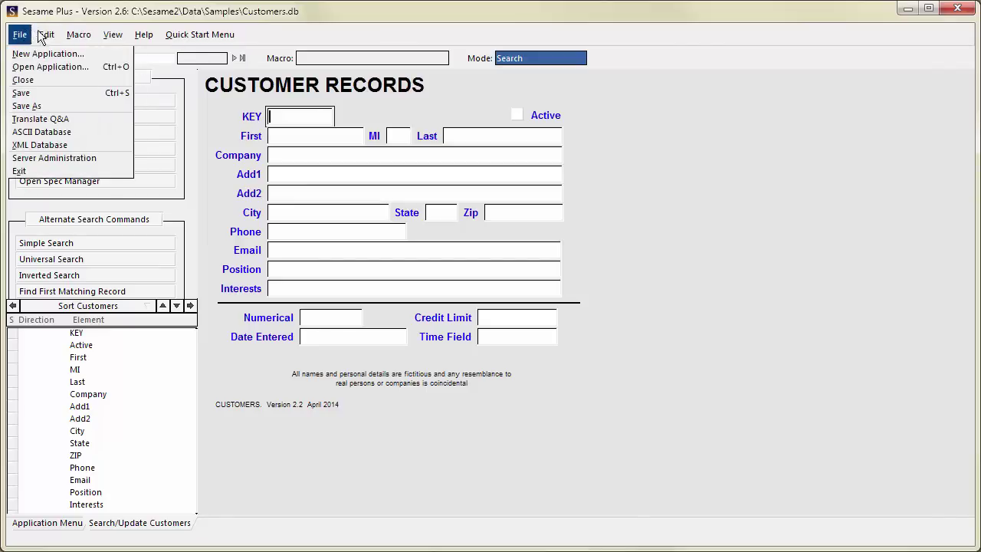
pyautogui.moveTo(114, 37)
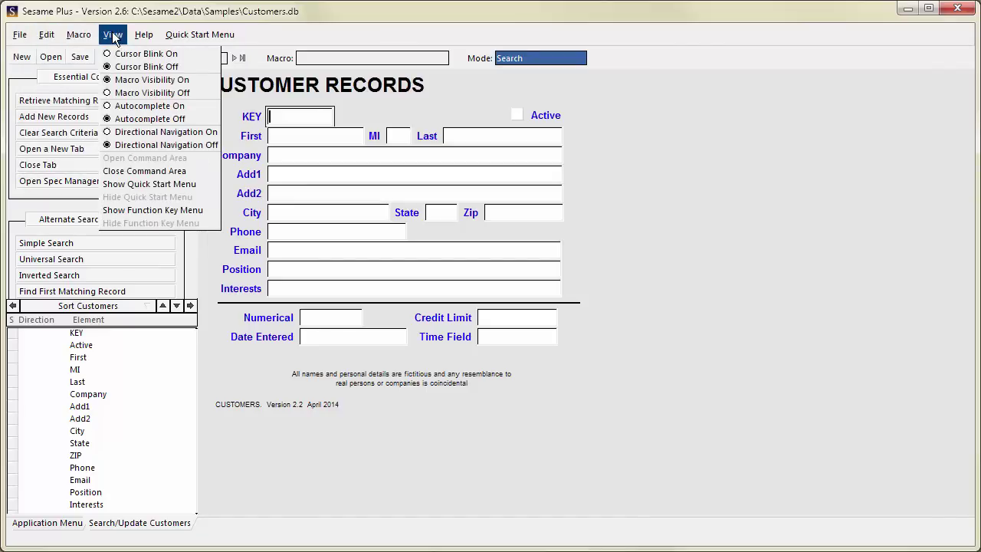
pyautogui.moveTo(179, 39)
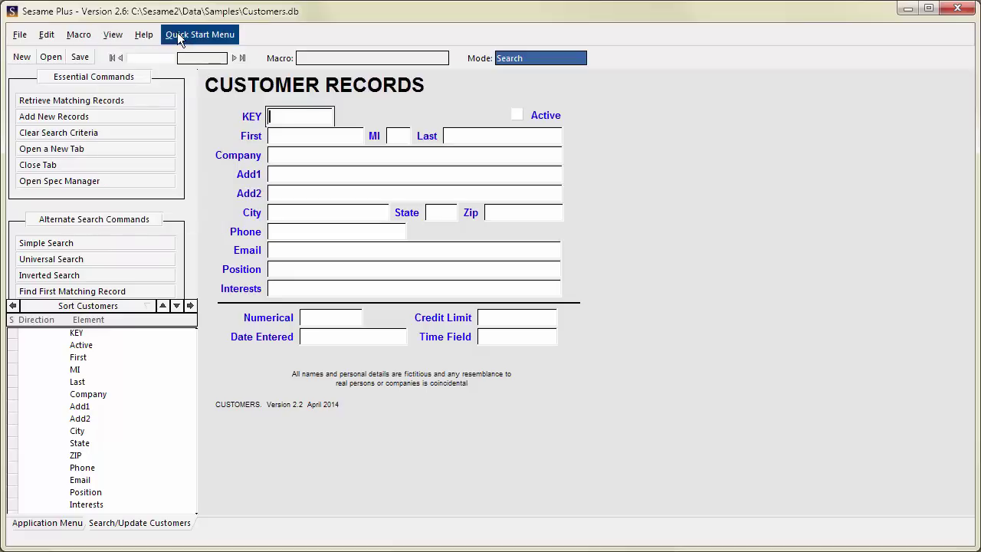
pyautogui.click(179, 39)
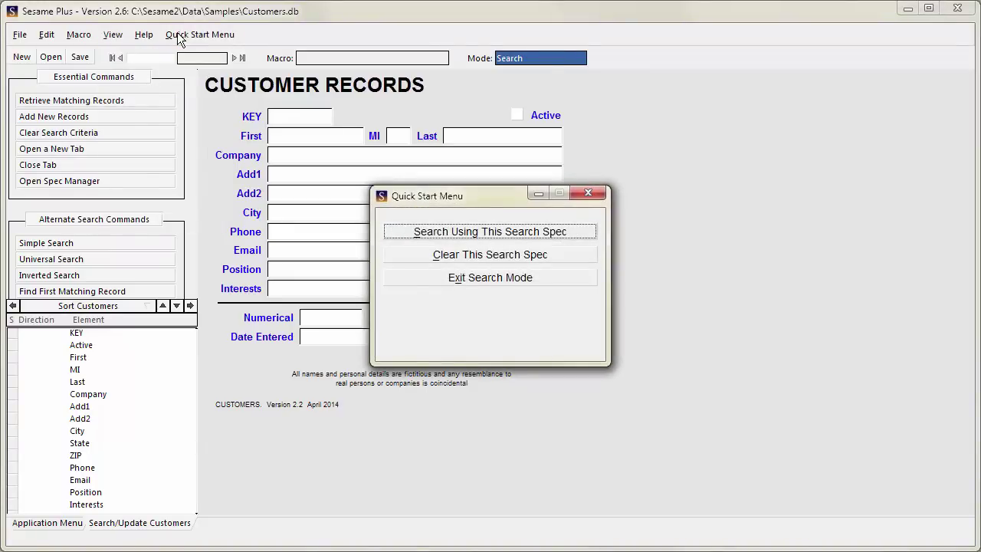
pyautogui.click(580, 194)
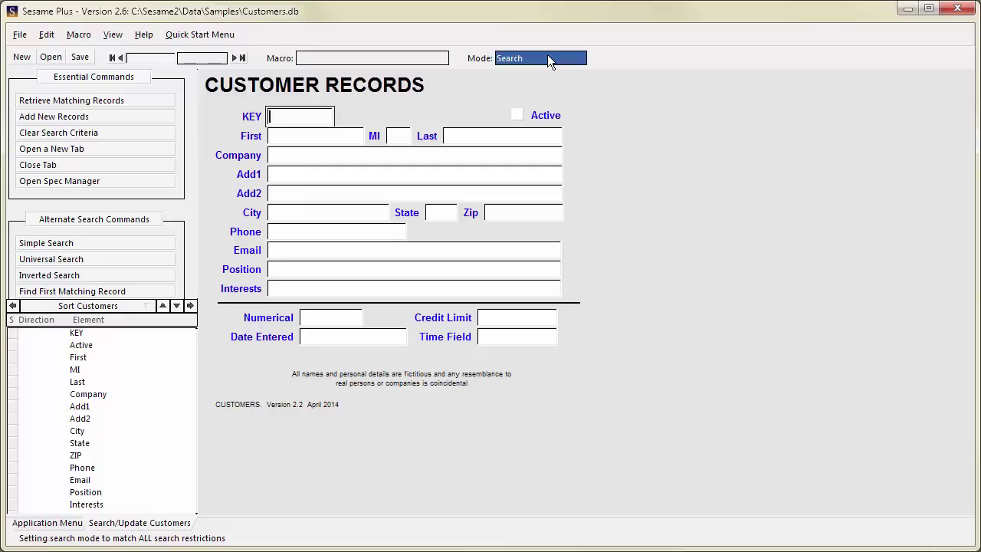
# - Retrieve all 378 customer records, step forward and back through them, then jump to record 100
pyautogui.click(142, 101)
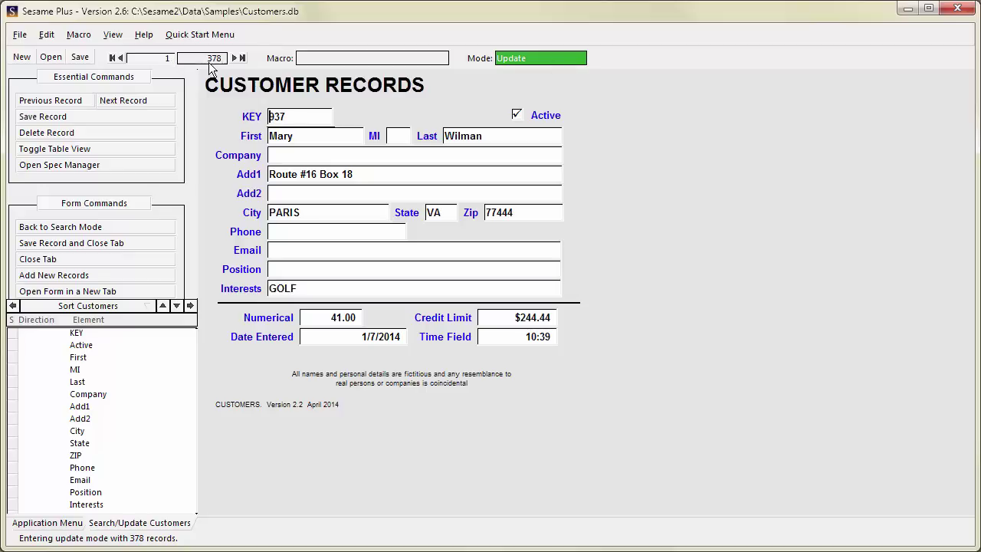
pyautogui.click(121, 59)
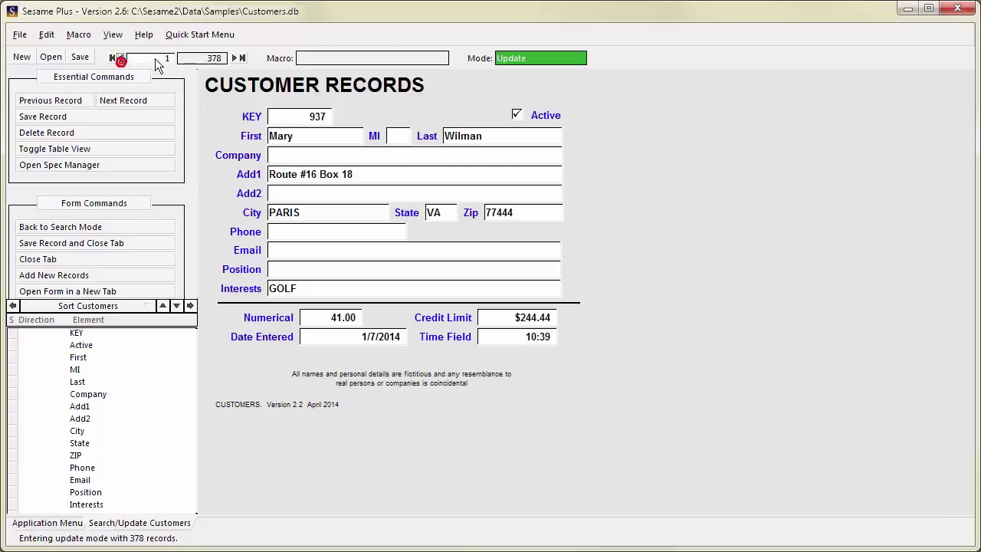
pyautogui.click(233, 59)
pyautogui.click(233, 59)
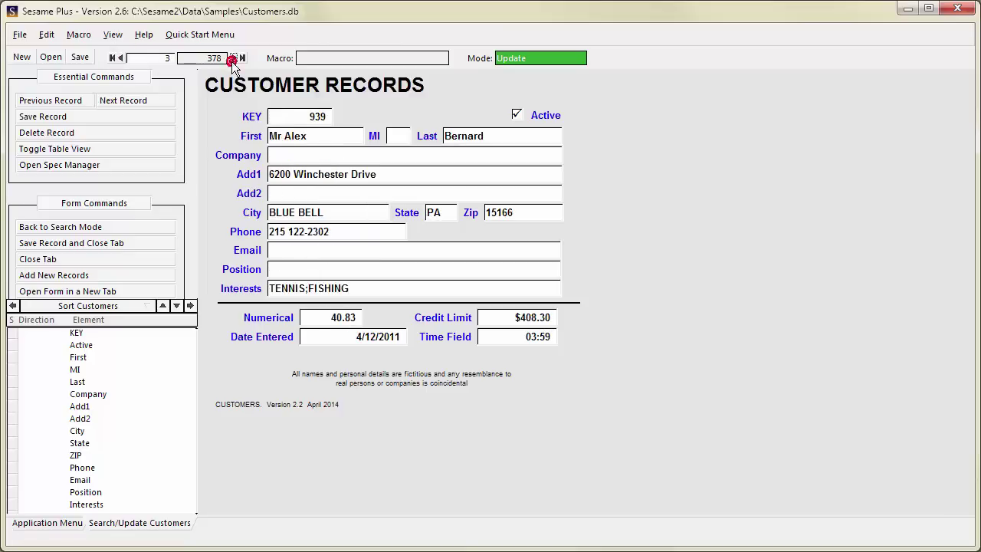
pyautogui.click(233, 59)
pyautogui.click(233, 59)
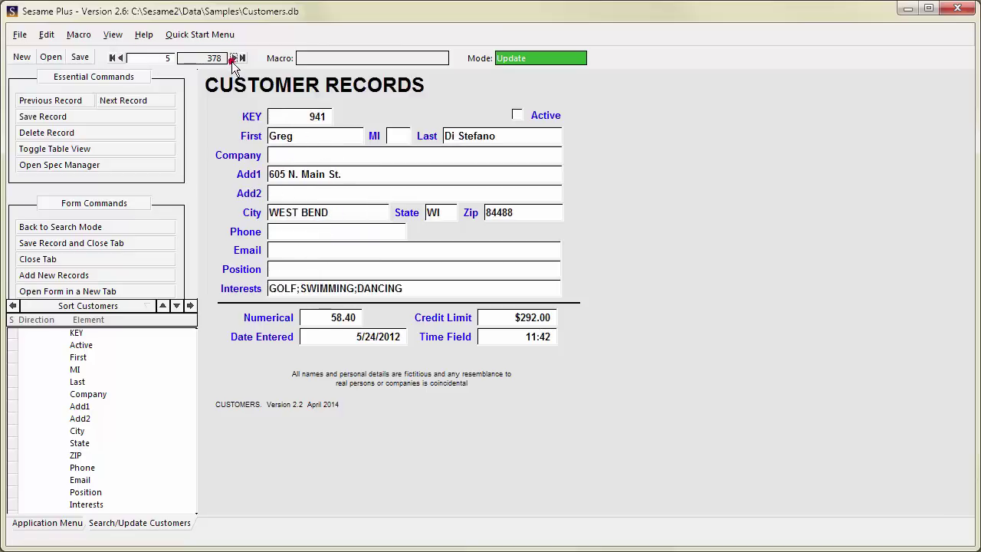
pyautogui.click(121, 59)
pyautogui.click(121, 59)
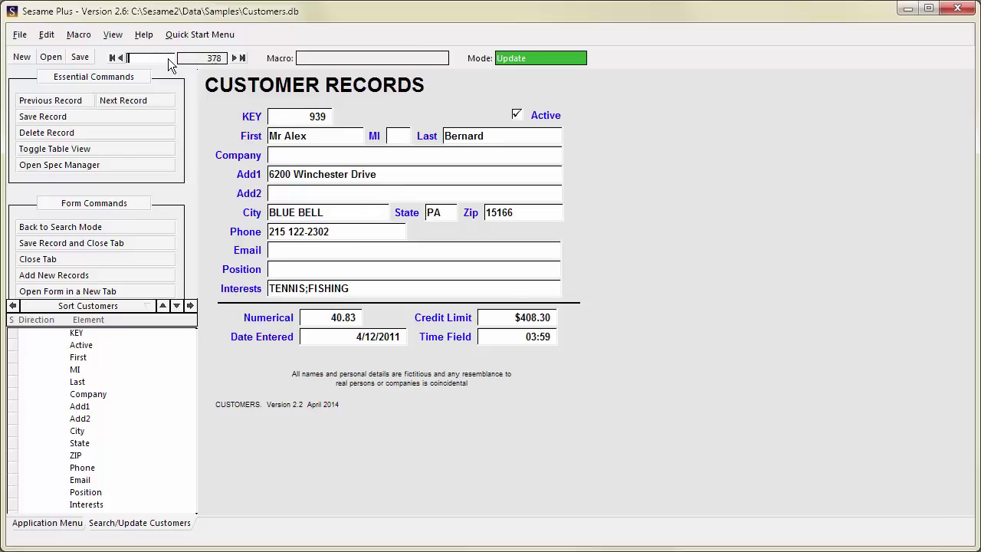
pyautogui.write('100')
pyautogui.press('Return')
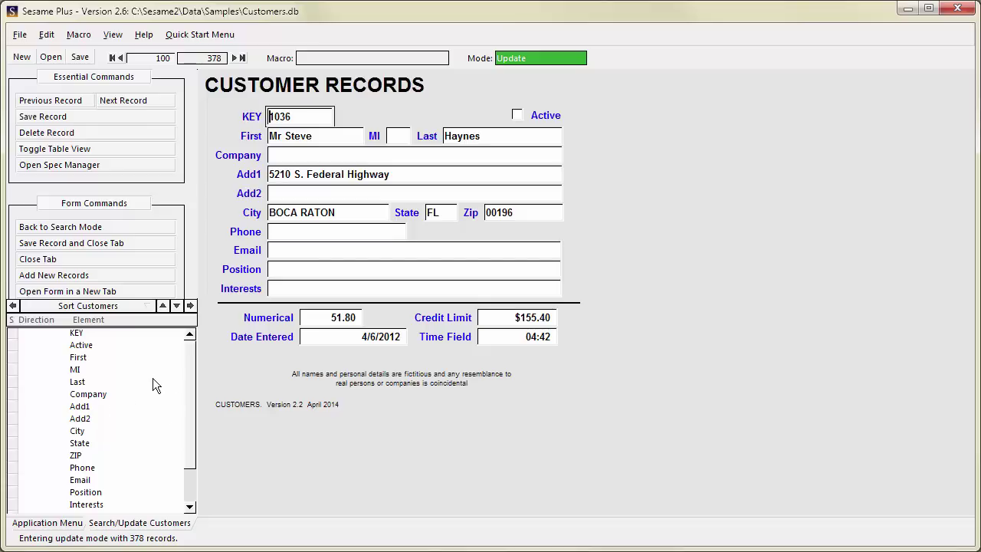
pyautogui.click(191, 306)
pyautogui.click(191, 306)
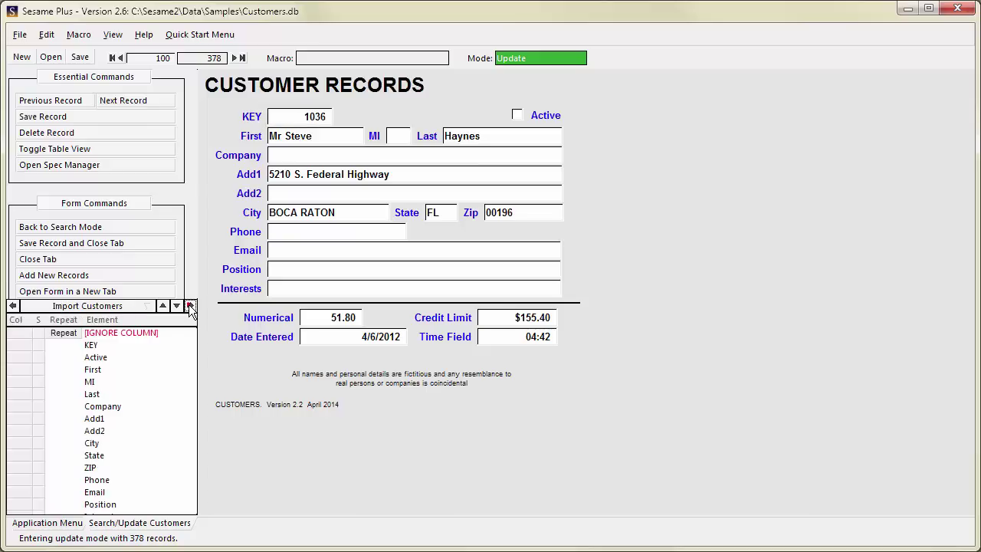
pyautogui.click(191, 306)
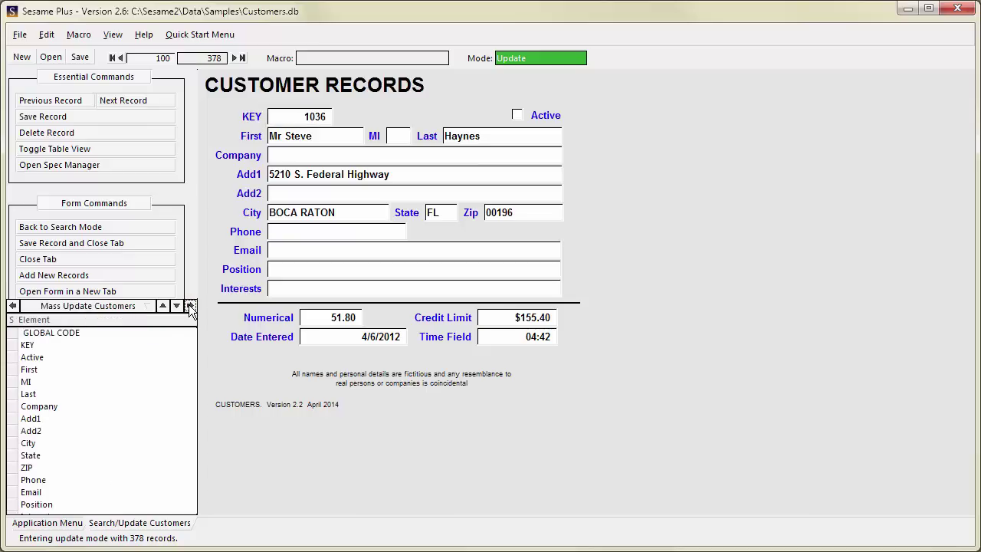
pyautogui.click(106, 307)
pyautogui.click(88, 319)
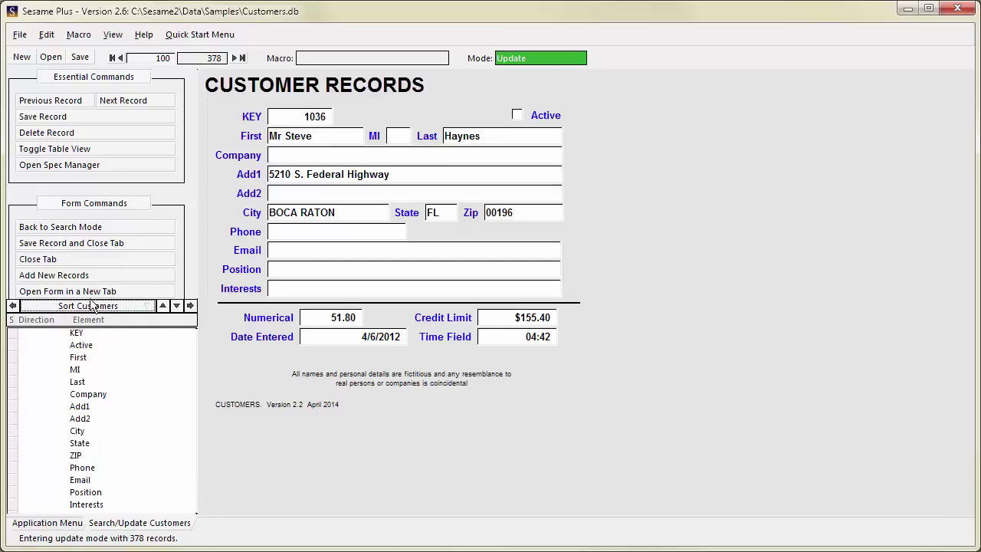
pyautogui.rightClick(91, 305)
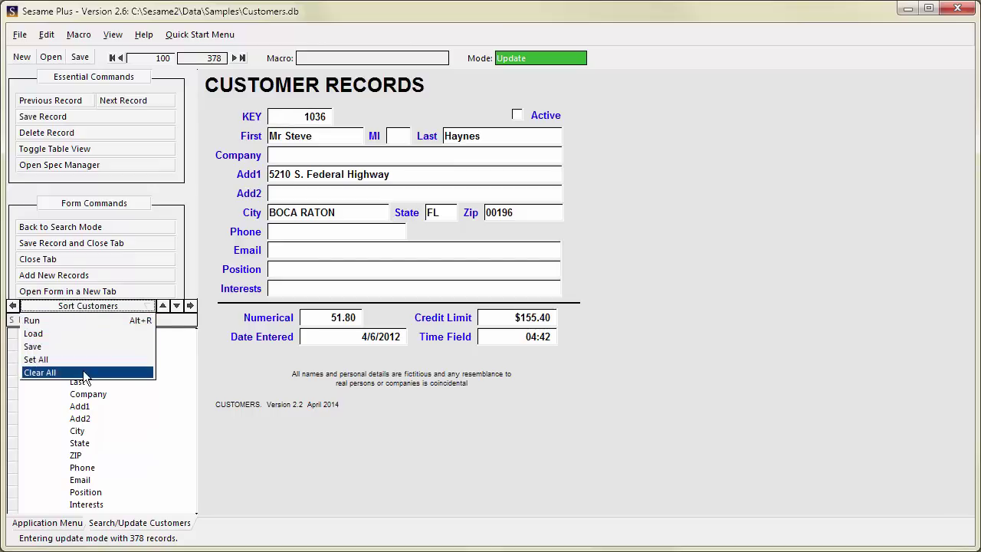
pyautogui.click(119, 394)
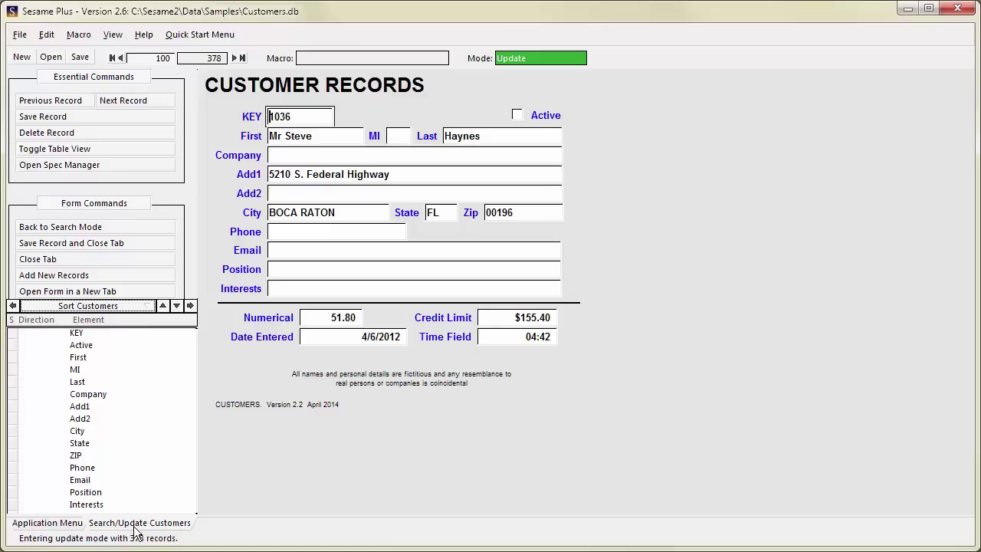
pyautogui.click(67, 525)
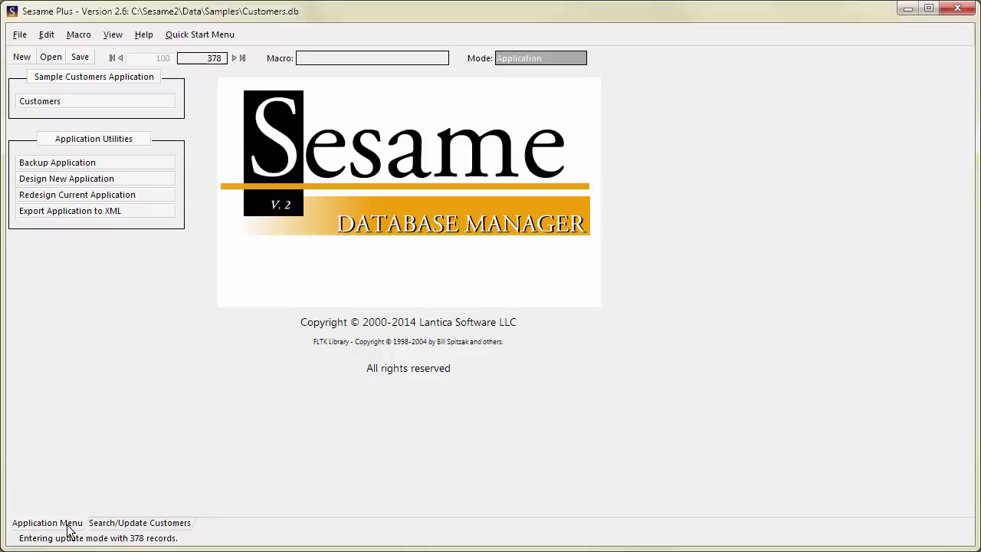
pyautogui.click(108, 525)
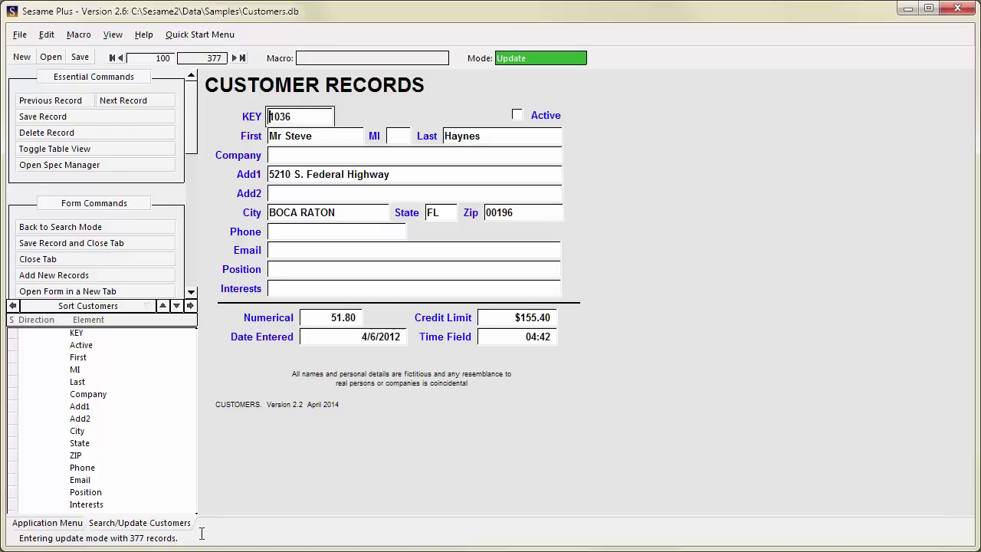
# - Add a customer with KEY 9000 and the customer's first and last name, then save it
pyautogui.click(124, 275)
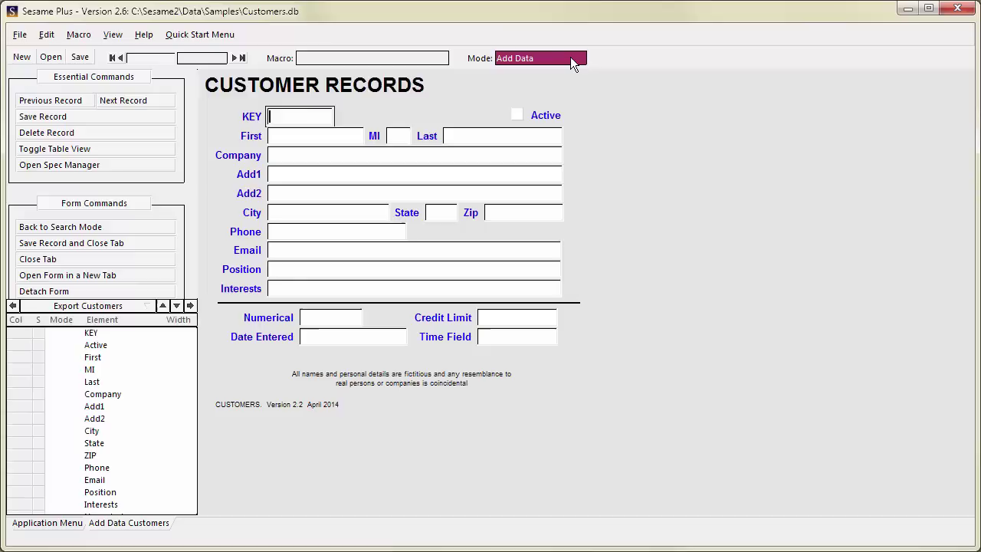
pyautogui.click(312, 120)
pyautogui.write('9000')
pyautogui.press('Tab')
pyautogui.press('Tab')
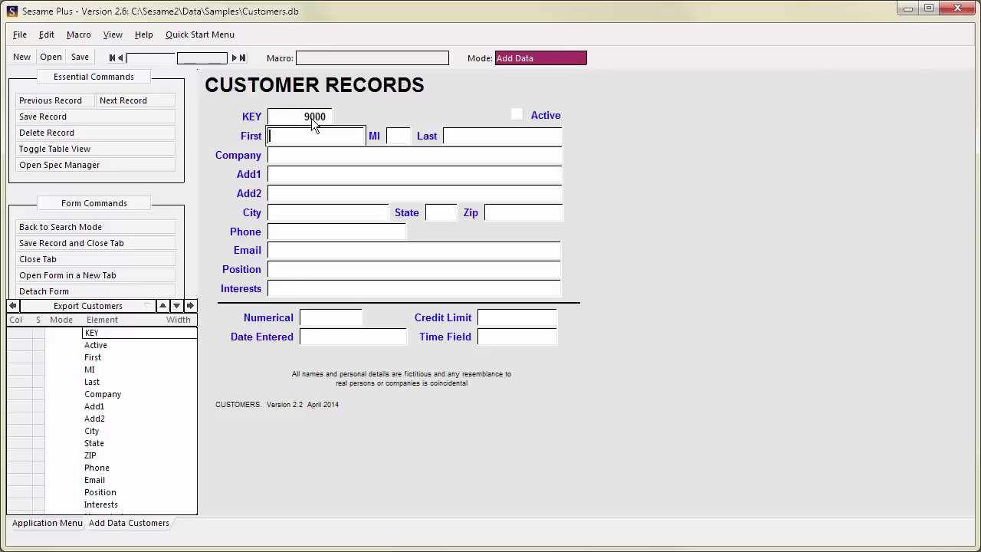
pyautogui.press('Tab')
pyautogui.press('Tab')
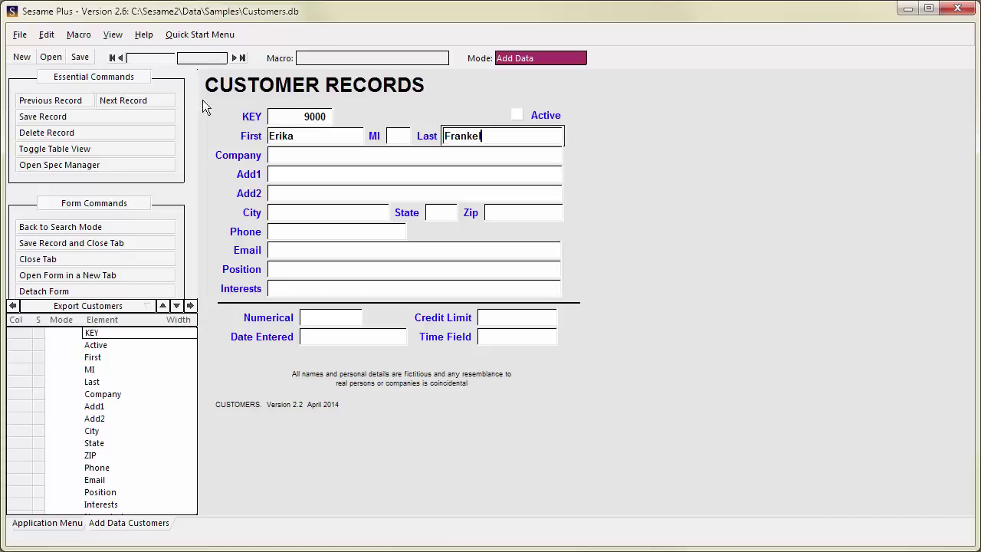
pyautogui.click(150, 101)
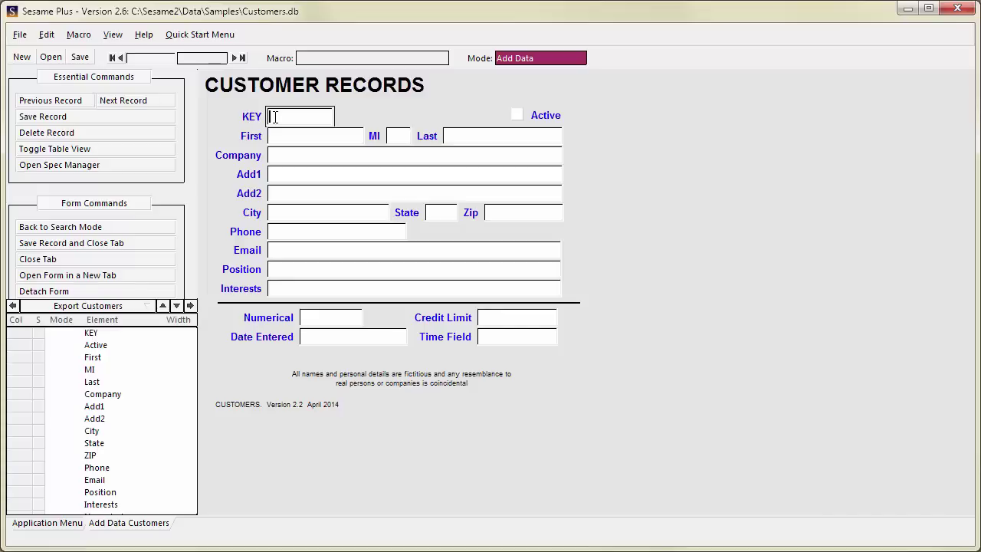
# - Return the Customers form to Search mode with Back to Search Mode
pyautogui.click(85, 227)
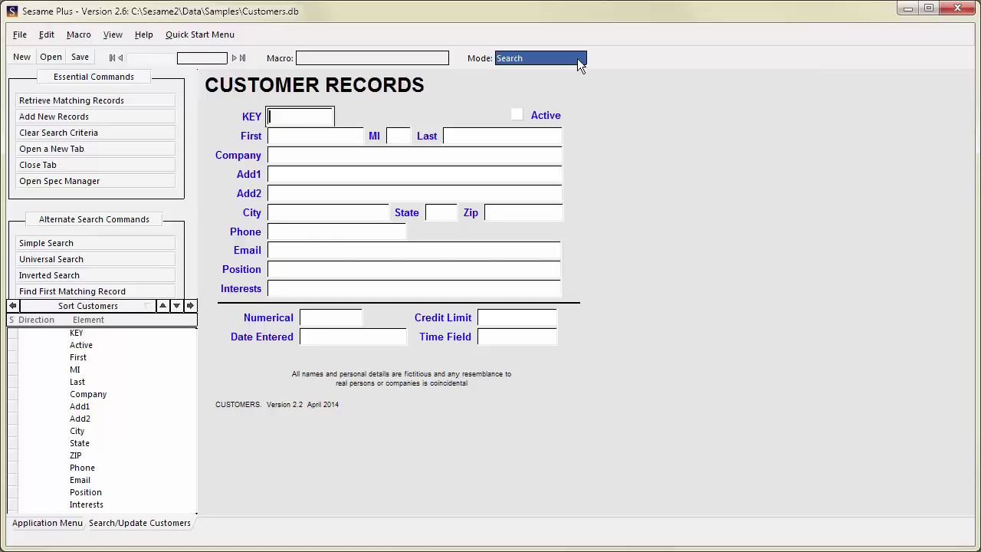
# - Retrieve all 378 records and browse to record 3 (KEY 939), then back to record 1 (KEY 937)
pyautogui.click(148, 101)
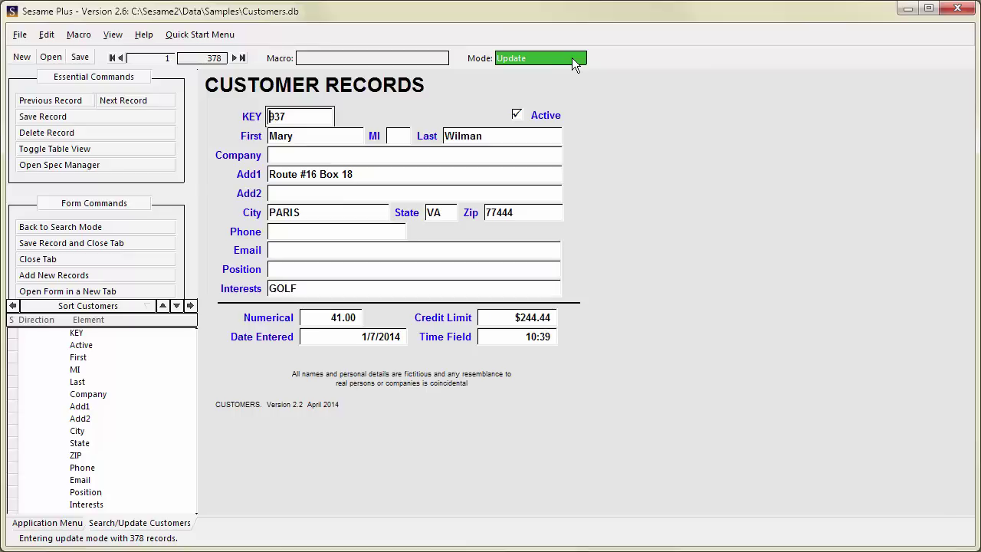
pyautogui.press('F8')
pyautogui.press('F8')
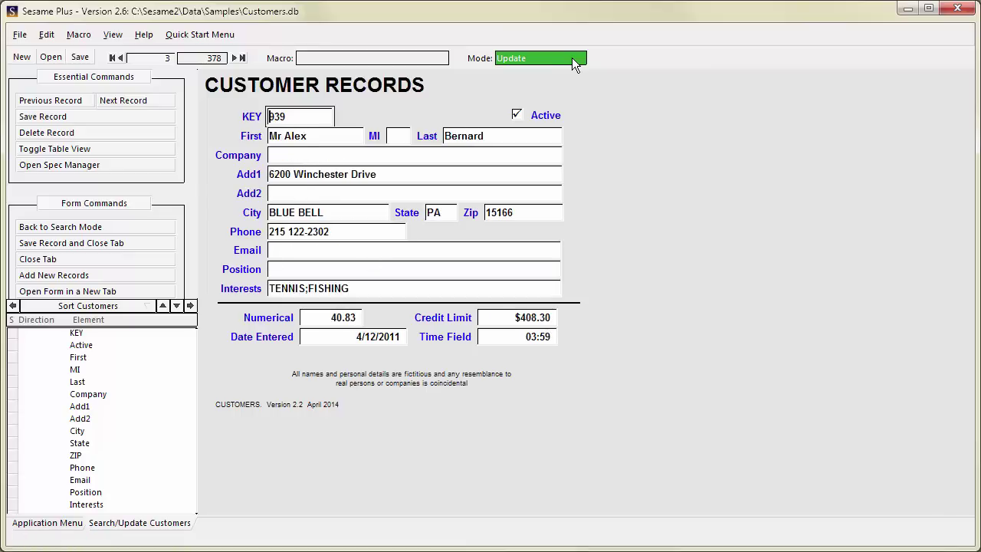
pyautogui.press('F7')
pyautogui.press('F7')
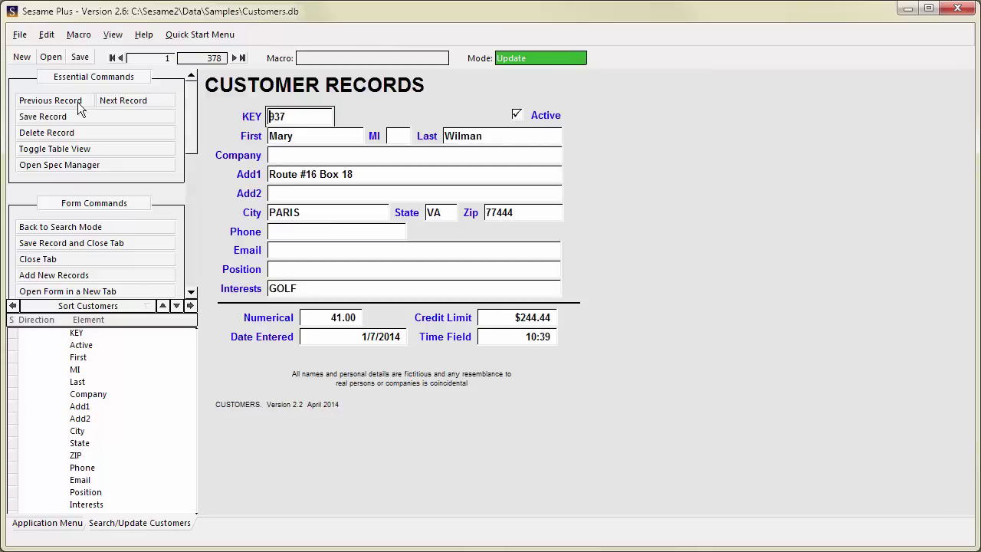
pyautogui.click(113, 100)
pyautogui.click(113, 99)
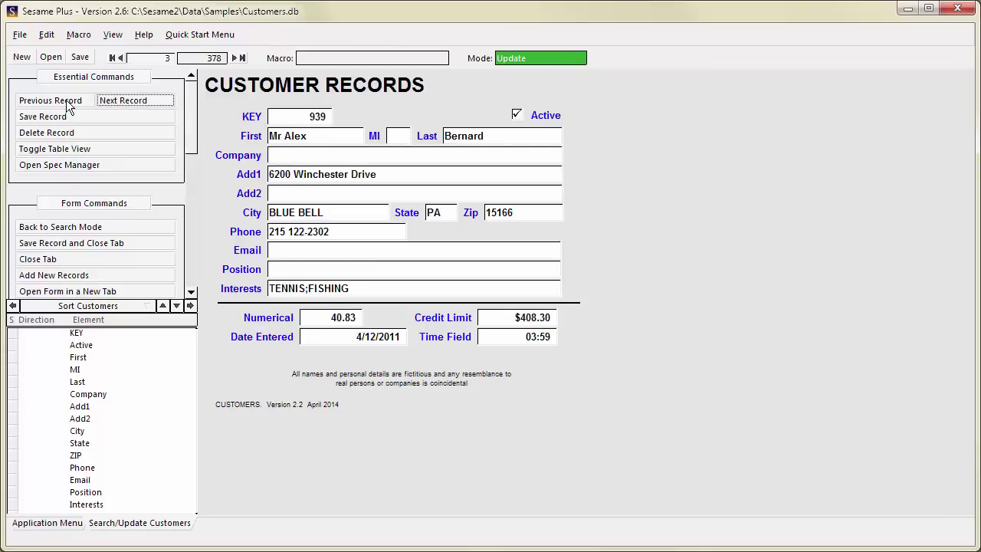
pyautogui.click(67, 104)
pyautogui.click(68, 105)
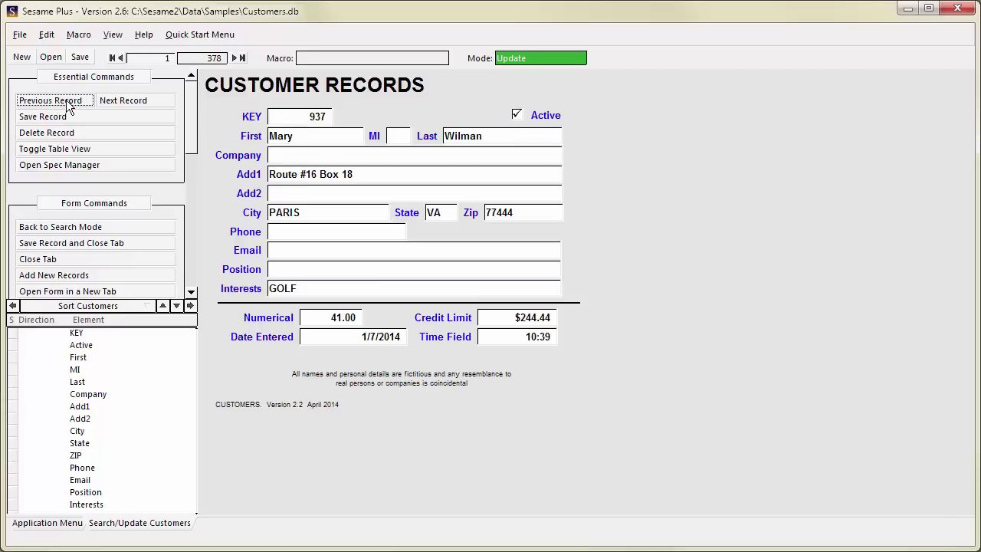